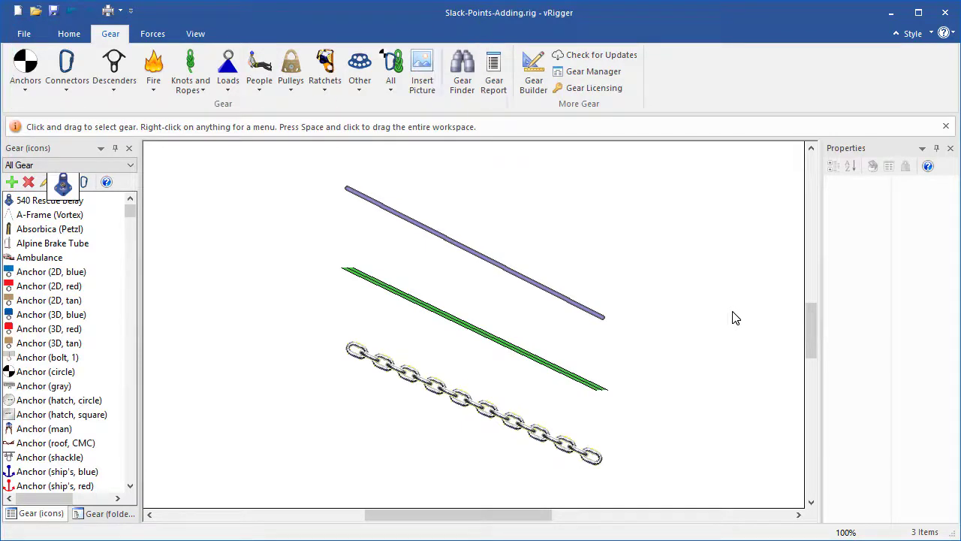
Step: Find the Slack Point gear and place three of them in the empty space beside the purple and green lines
key("ctrl+f")
type("slack")
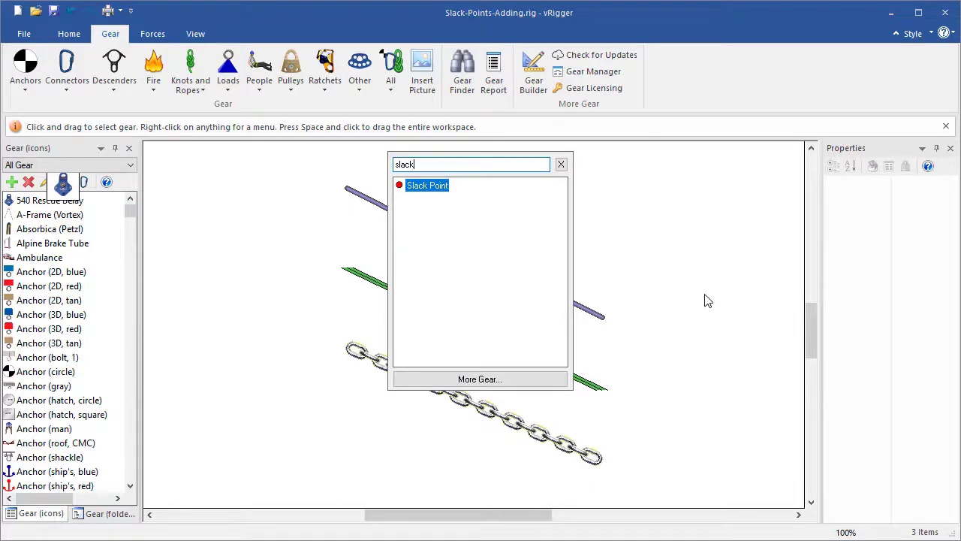
left_click_drag(432, 187, 635, 186)
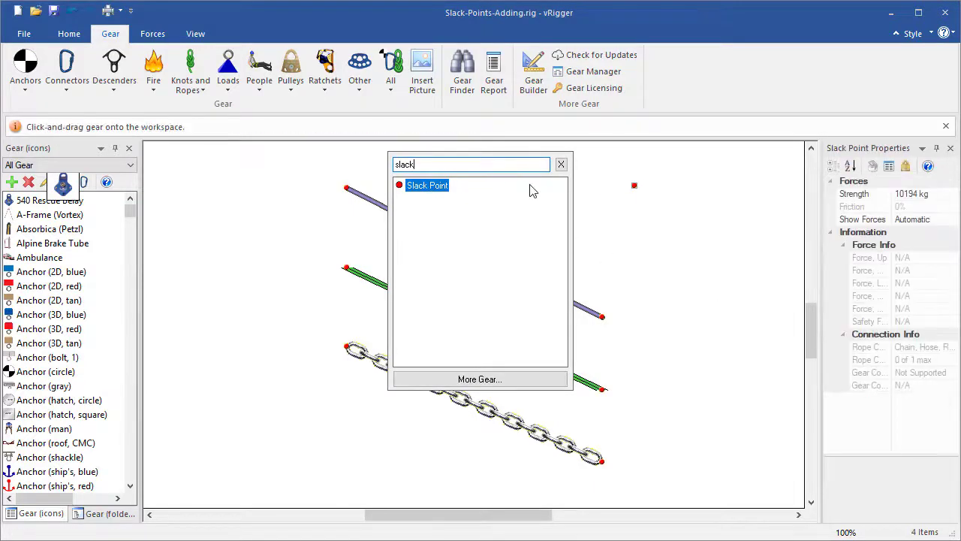
left_click_drag(426, 189, 642, 245)
left_click_drag(430, 188, 652, 278)
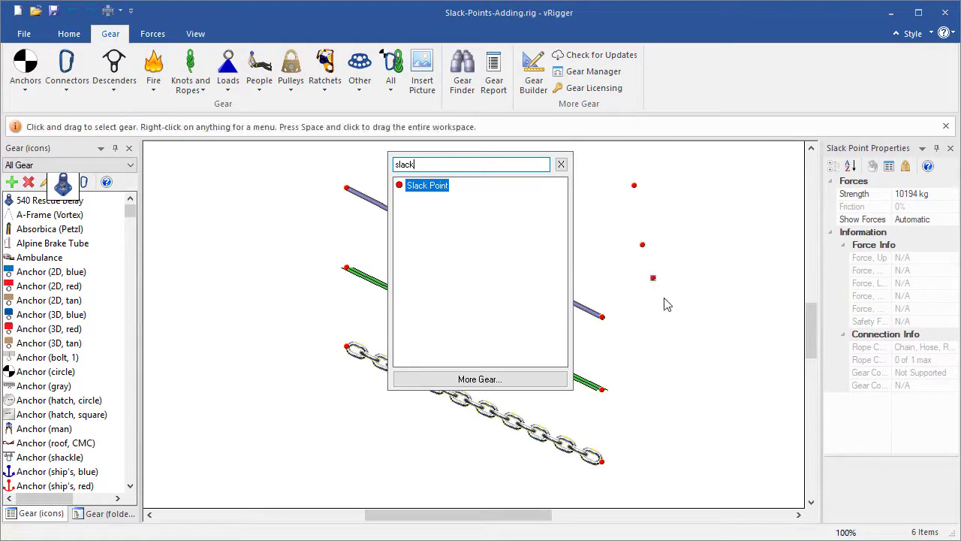
left_click(668, 313)
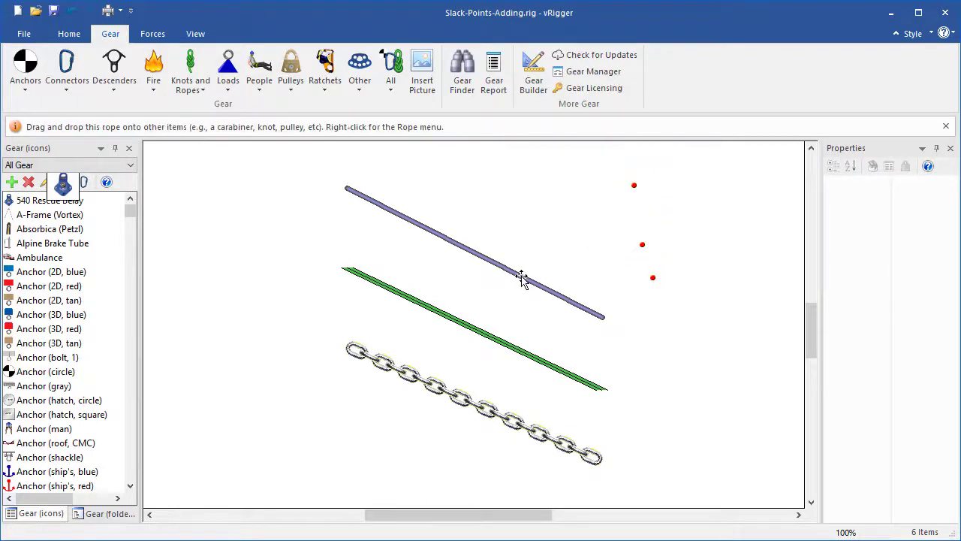
Step: Connect one slack point each to the light blue rope, the green line and the chain, bending the rope at its slack point
left_click_drag(521, 277, 633, 183)
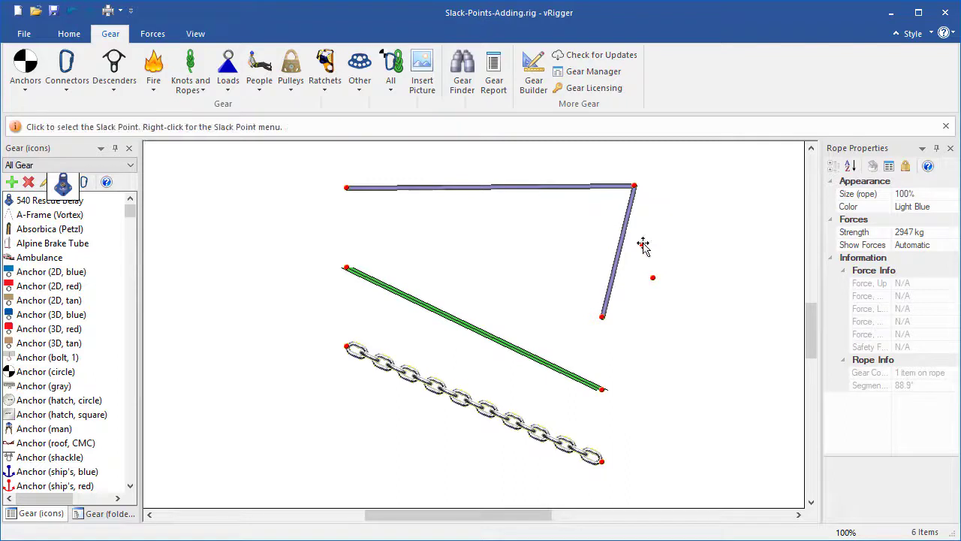
left_click_drag(642, 245, 610, 258)
left_click_drag(523, 317, 514, 345)
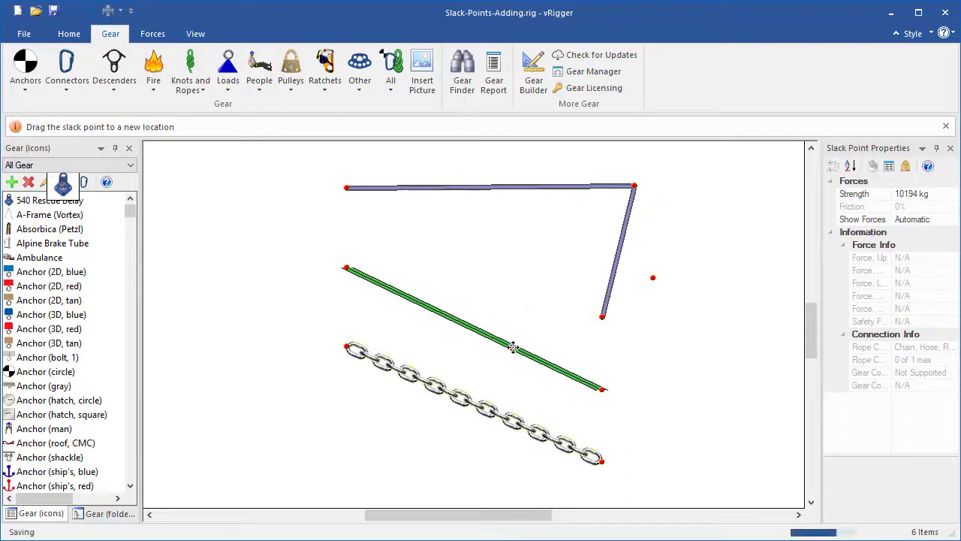
left_click_drag(651, 277, 530, 428)
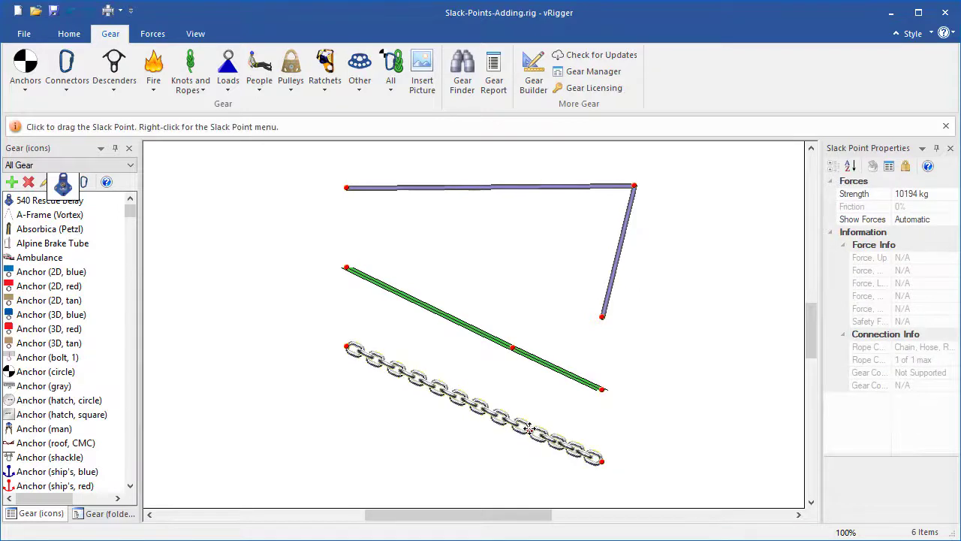
left_click(568, 398)
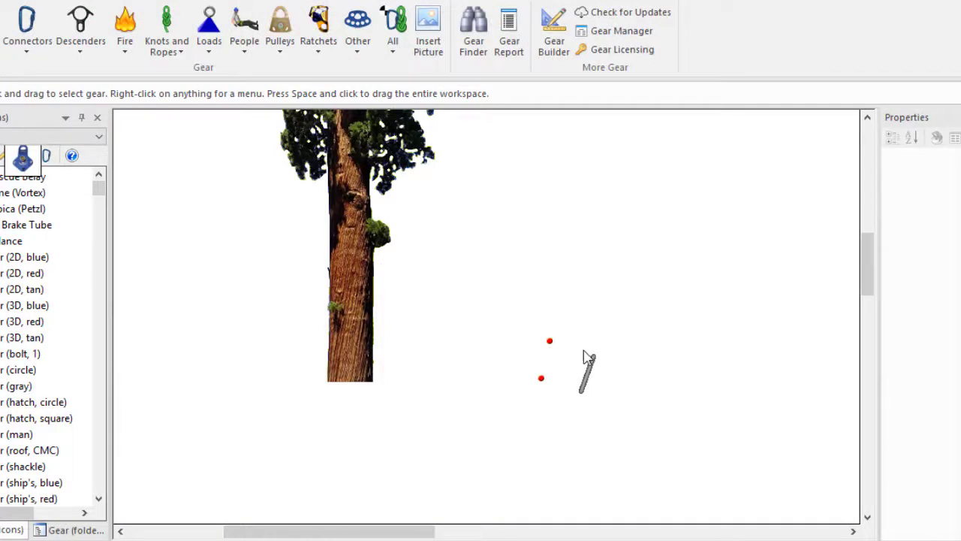
Step: Route the dark gray rope through two slack points on opposite sides of the tree trunk and draw the segment between them behind all gear
left_click_drag(586, 369, 377, 268)
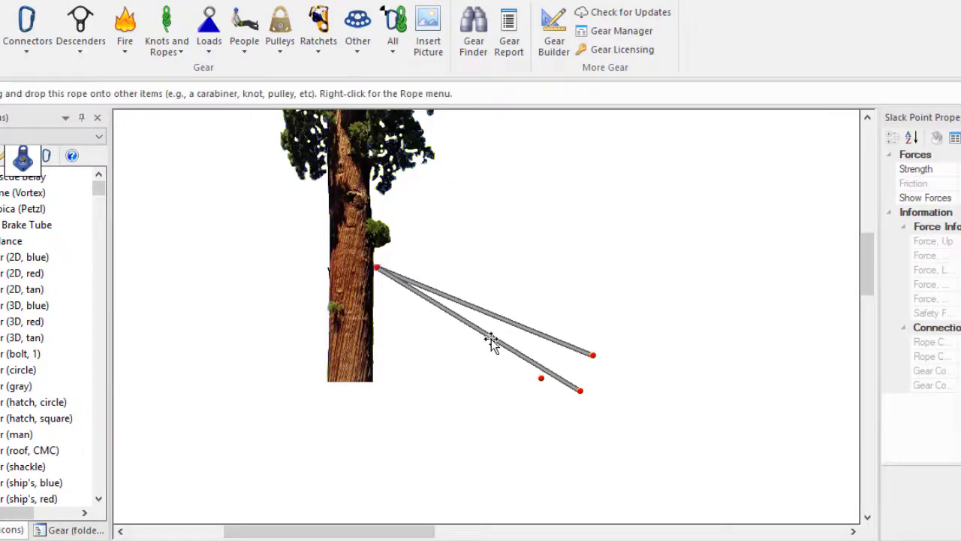
left_click_drag(491, 338, 327, 258)
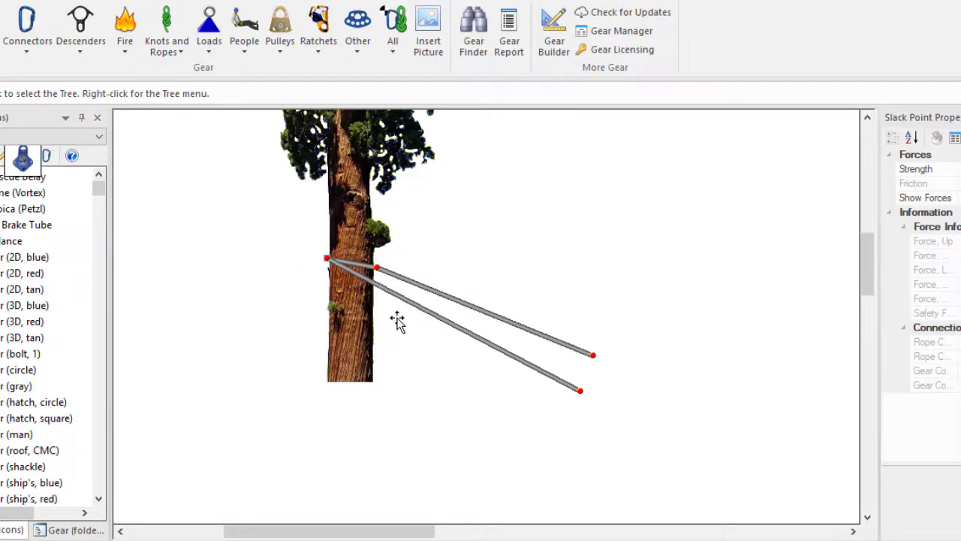
left_click(365, 268)
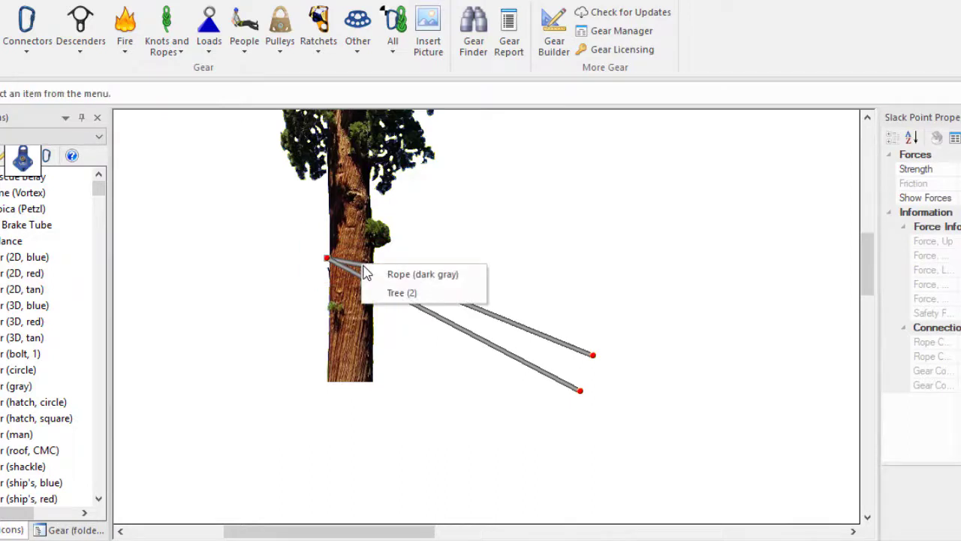
left_click(381, 275)
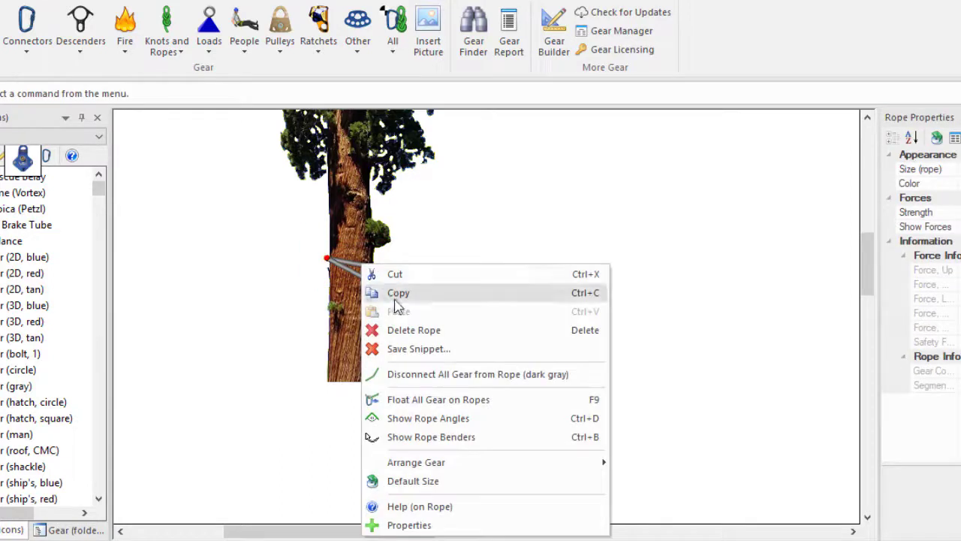
mouse_move(477, 467)
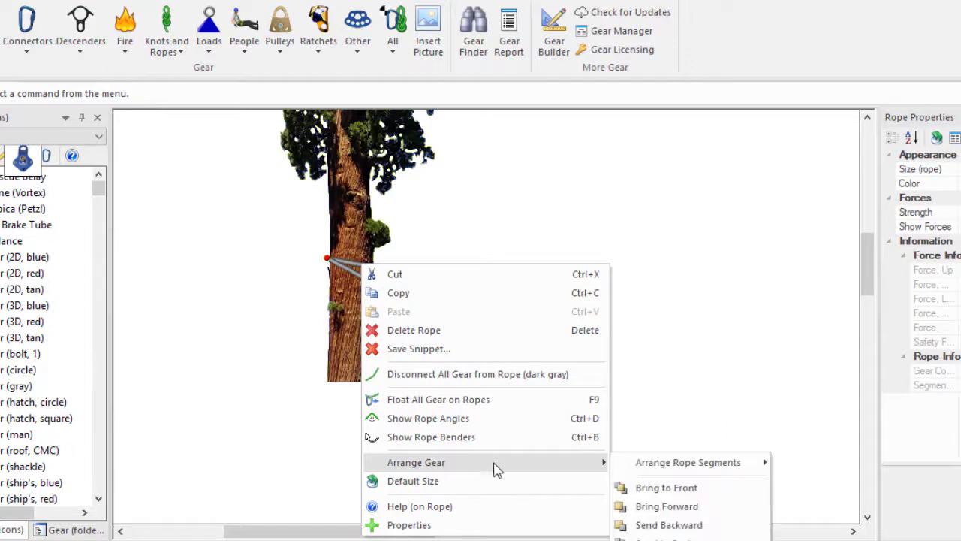
mouse_move(679, 472)
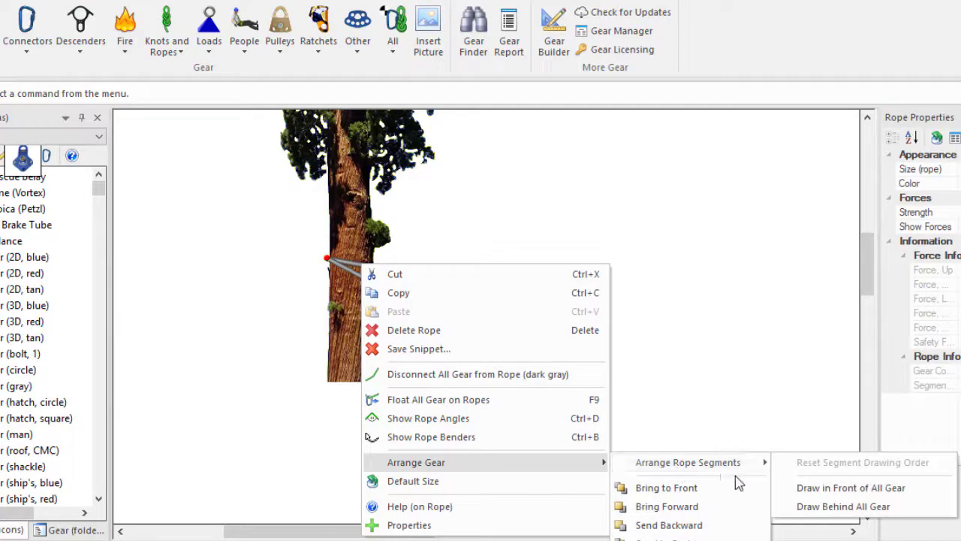
left_click(832, 507)
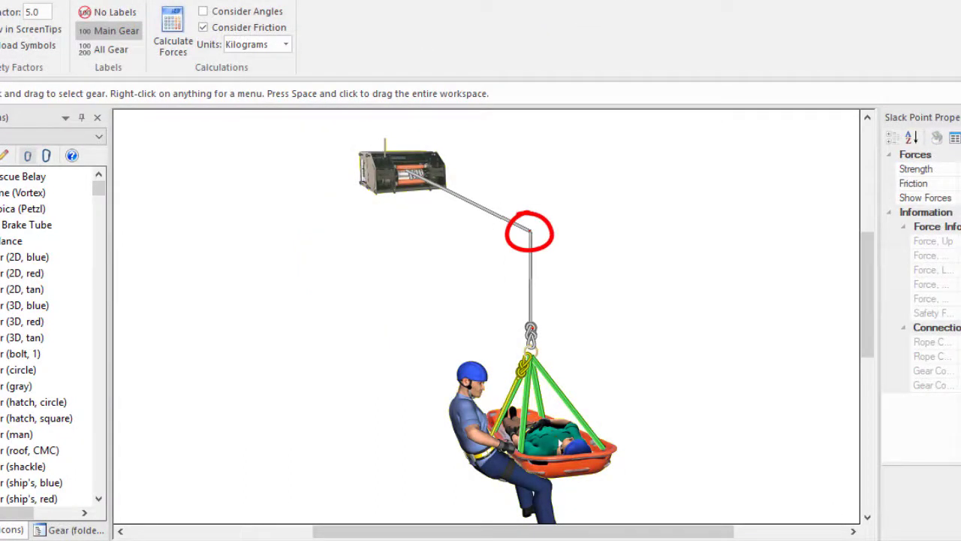
Step: Add a Shape (line) and stretch it diagonally through the bend in the rope between the winch and the litter
double_click(688, 312)
type("l")
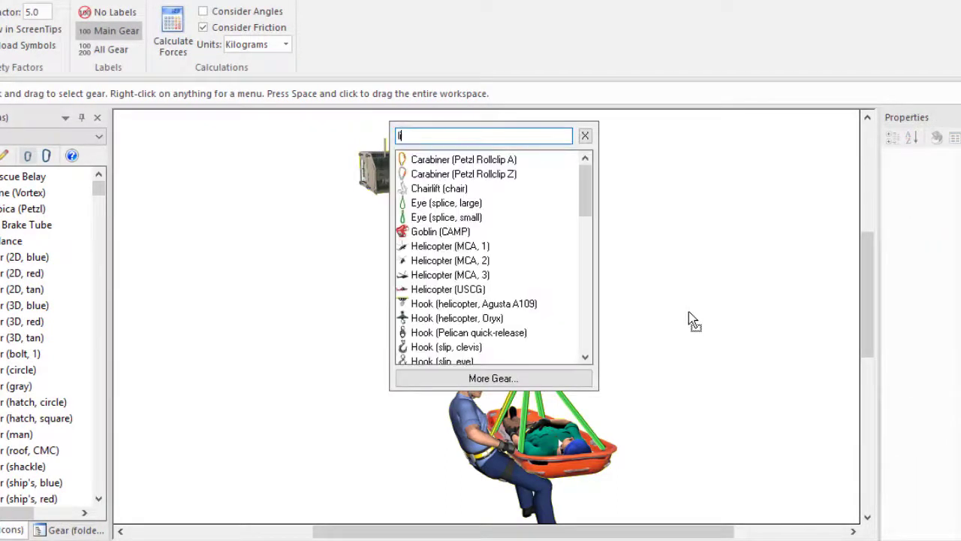
type("ine sh")
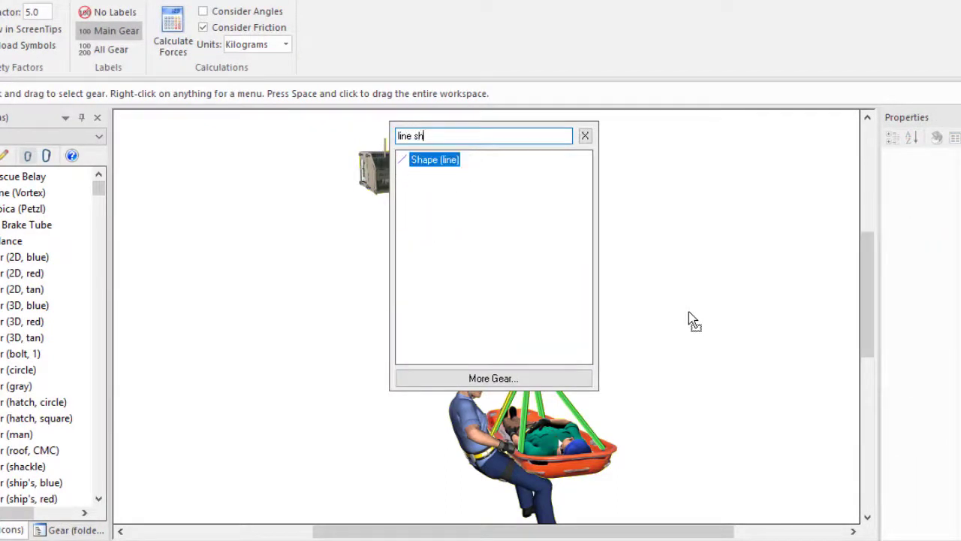
key("Return")
left_click_drag(516, 314, 617, 189)
left_click_drag(511, 248, 428, 288)
left_click(410, 320)
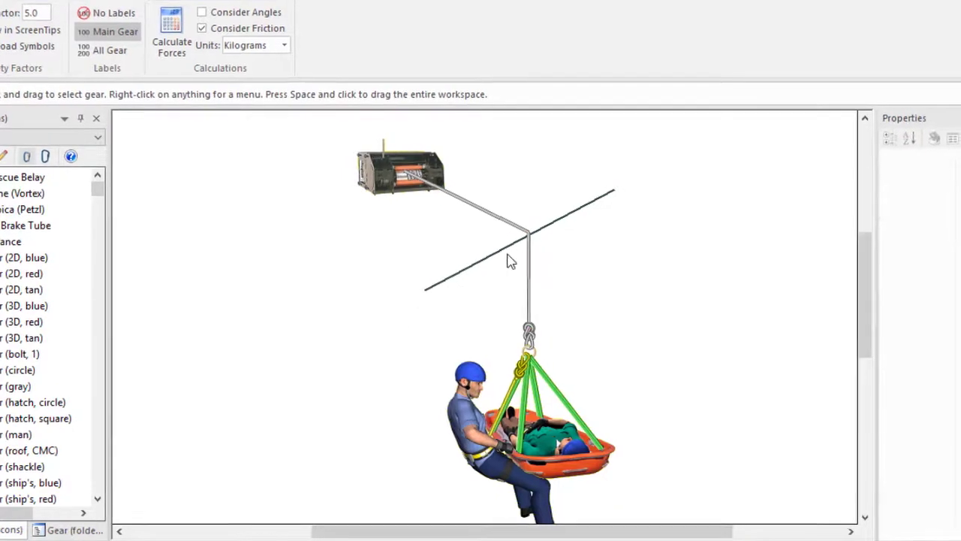
Step: Set the friction of the slack point at the rope's bend to 50% and calculate the system's forces
left_click(530, 232)
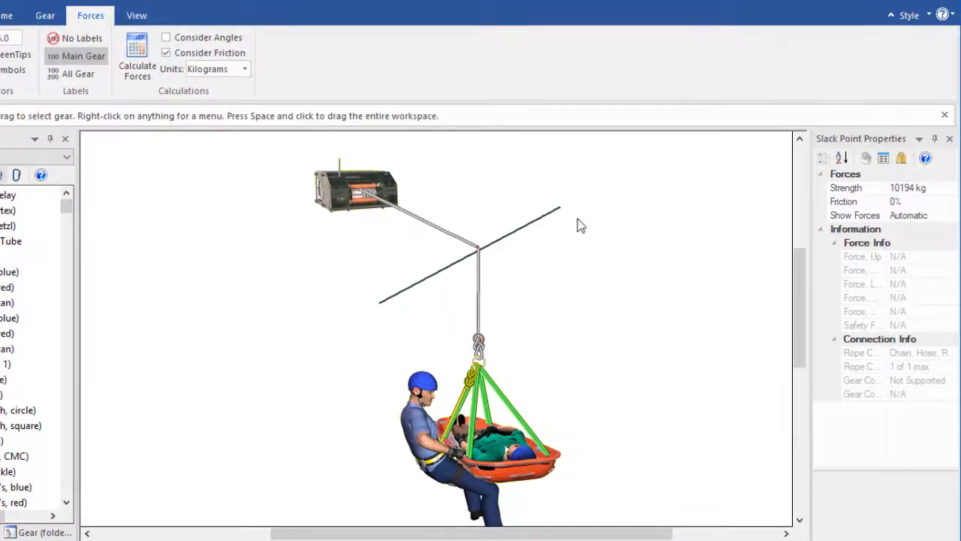
left_click(897, 201)
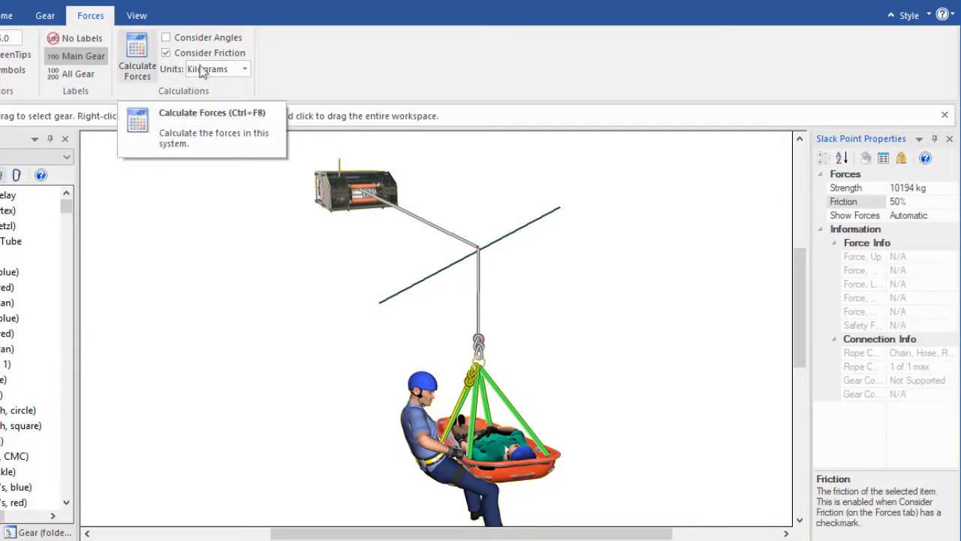
left_click(143, 58)
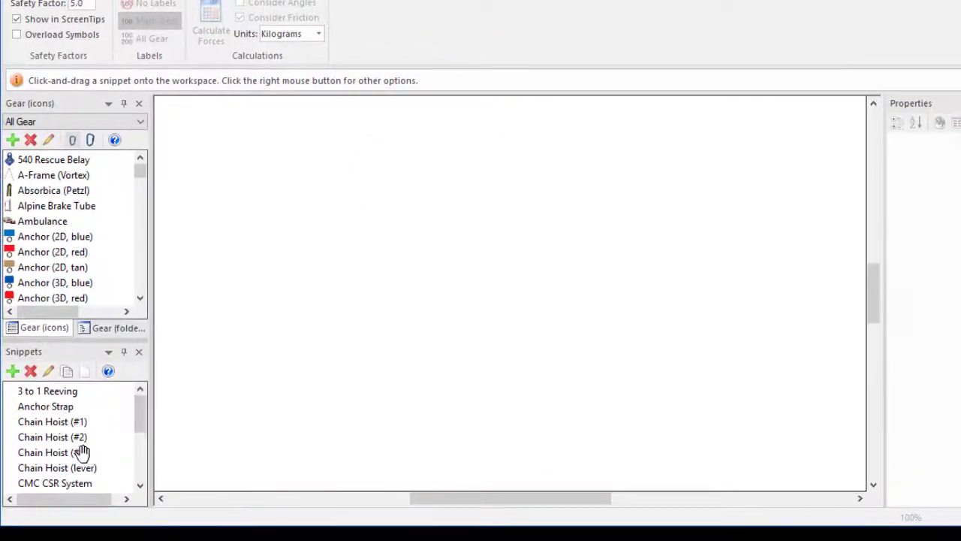
Step: Place a saved snippet in the upper middle of the empty workspace
left_click_drag(45, 471, 514, 131)
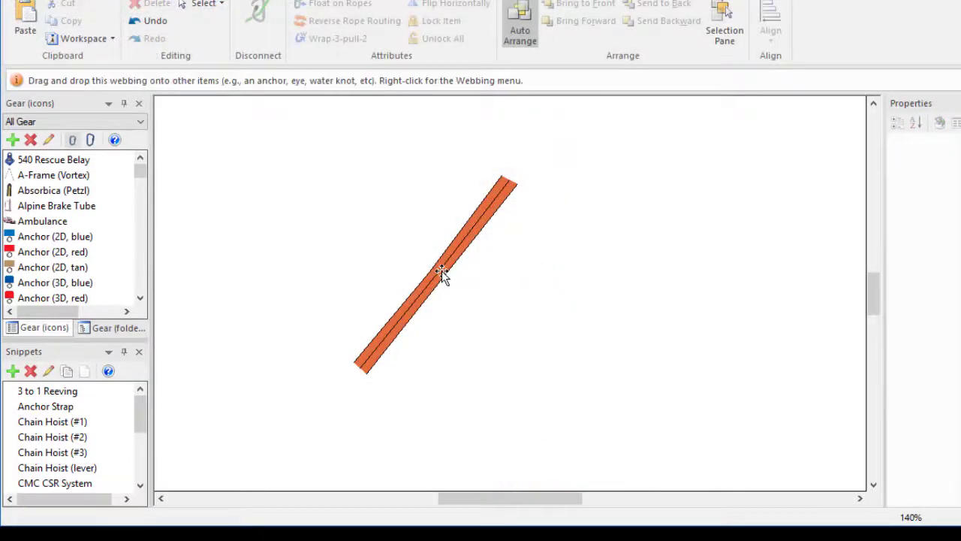
Step: Select the orange webbing at its middle bend and shift that point slightly upward
left_click(441, 269)
mouse_move(443, 267)
left_mouse_down()
mouse_move(436, 279)
mouse_move(427, 273)
mouse_move(433, 259)
mouse_move(444, 262)
left_mouse_up()
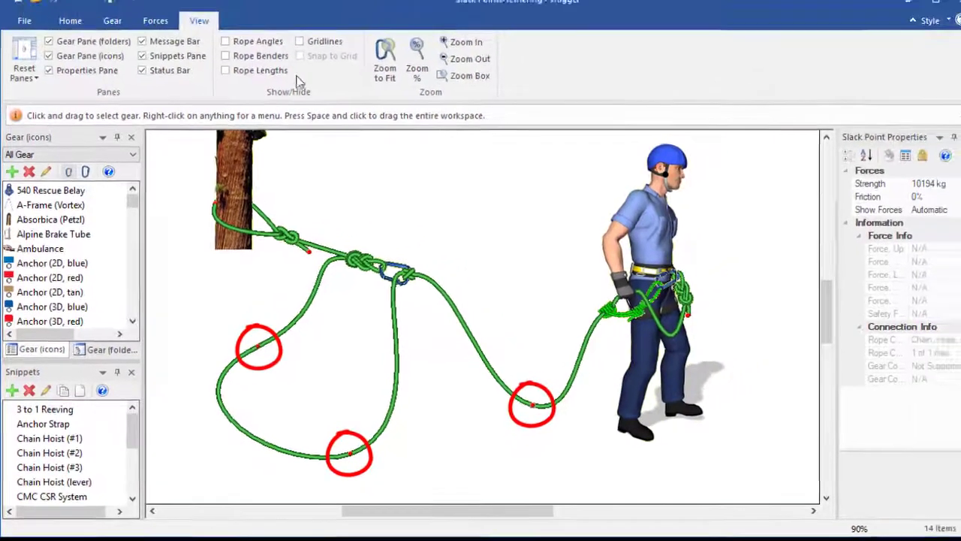
Step: Show rope lengths in the tethering drawing and rope benders in the yellow rope knots drawing
left_click(277, 69)
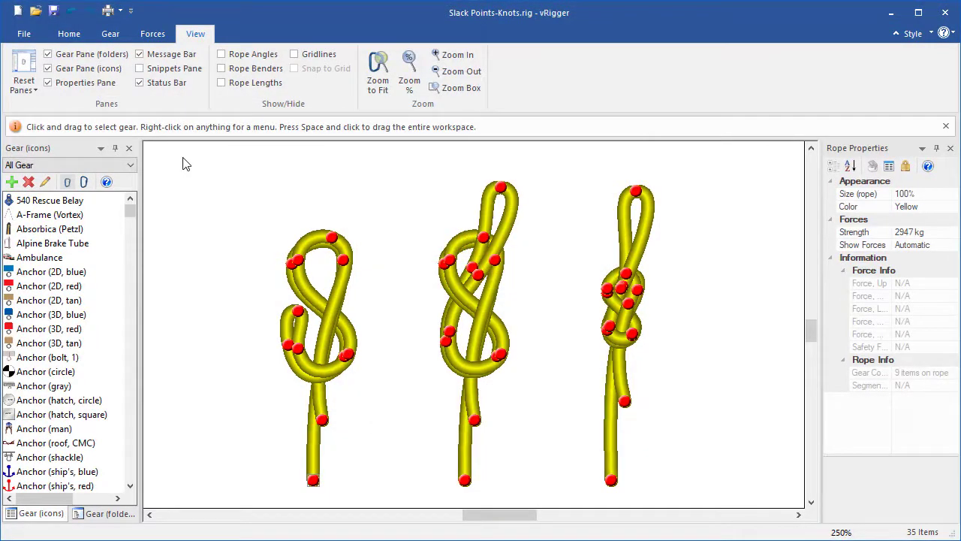
left_click(222, 68)
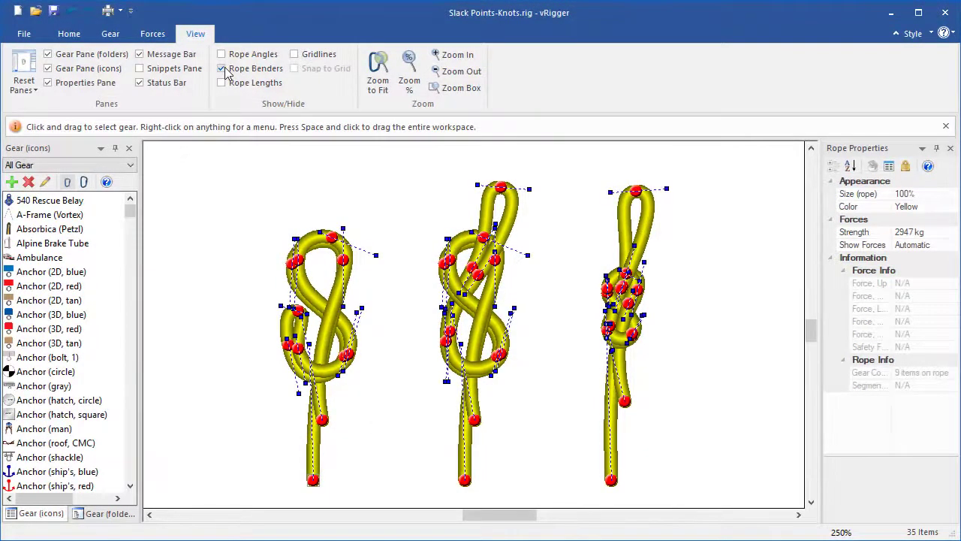